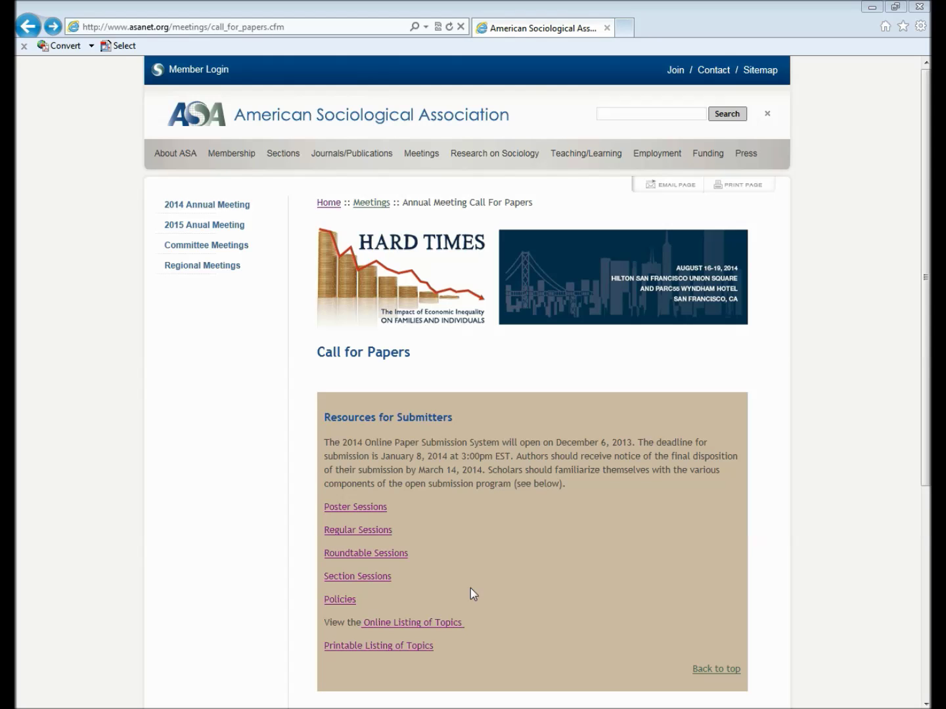
- Read the 2014 Call for Papers policies page, then go back to the ASA home page
click(351, 600)
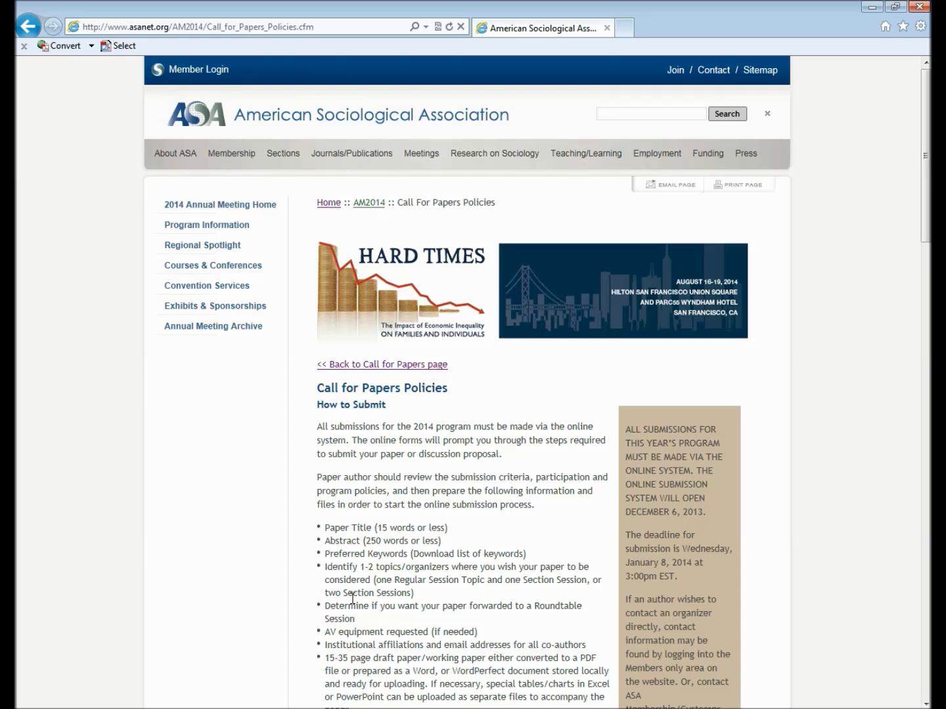
click(196, 115)
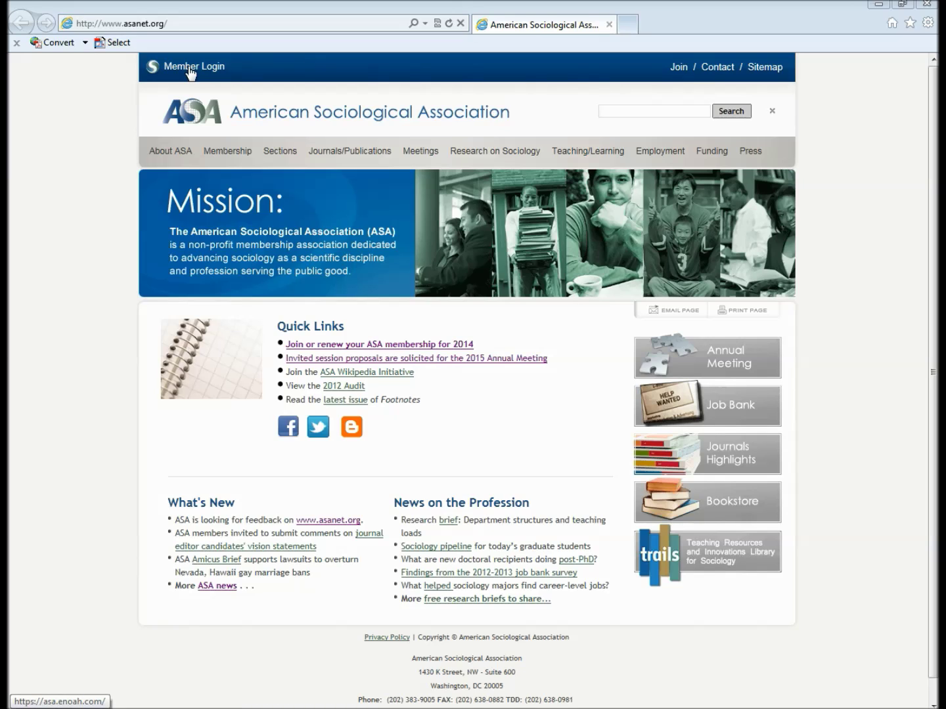
- Sign in with the member user name and password and open the 2014 online submission system
click(188, 68)
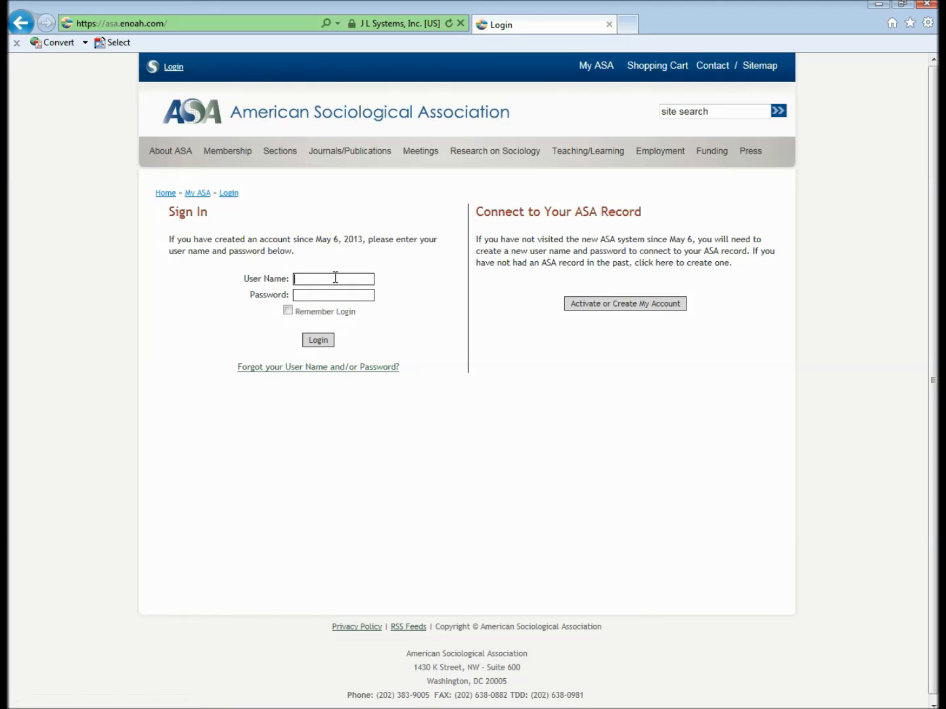
text(jarca)
key(Tab)
text(••••••••••)
click(318, 339)
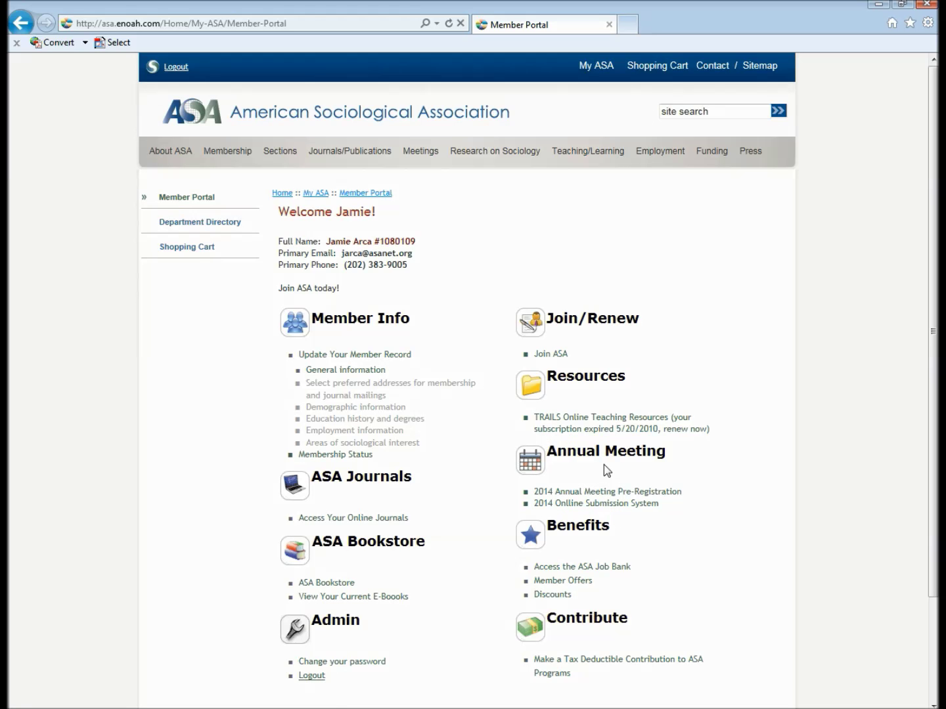
click(597, 503)
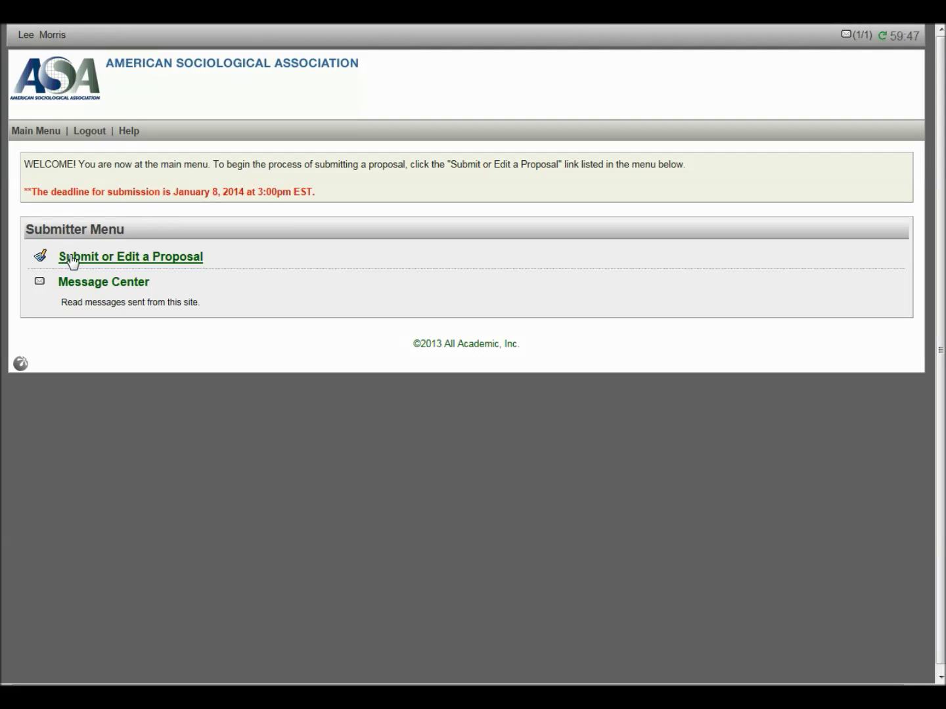
- Start a brand-new proposal under Submit or Edit a Proposal
click(72, 259)
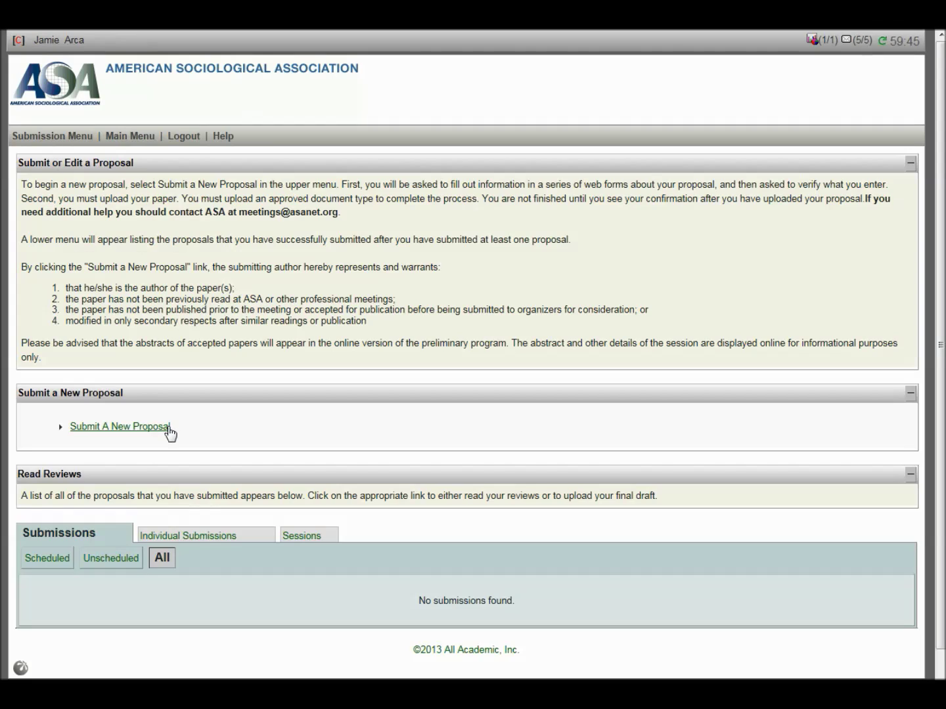
click(132, 428)
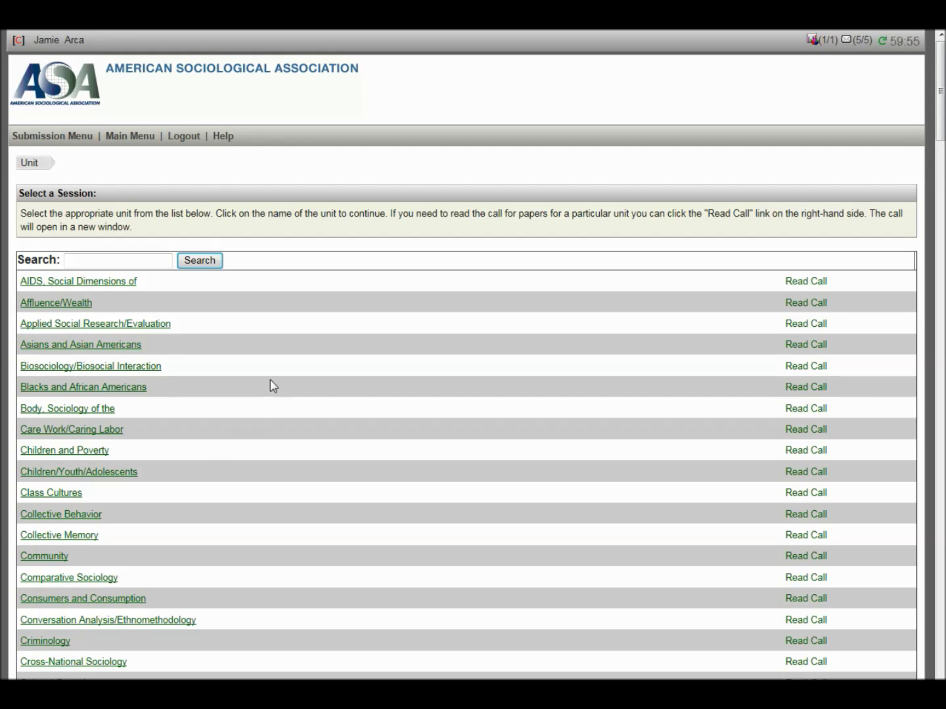
- Pick the Section on Aging and the Life Course from the unit list
scroll(273, 384, down, 7)
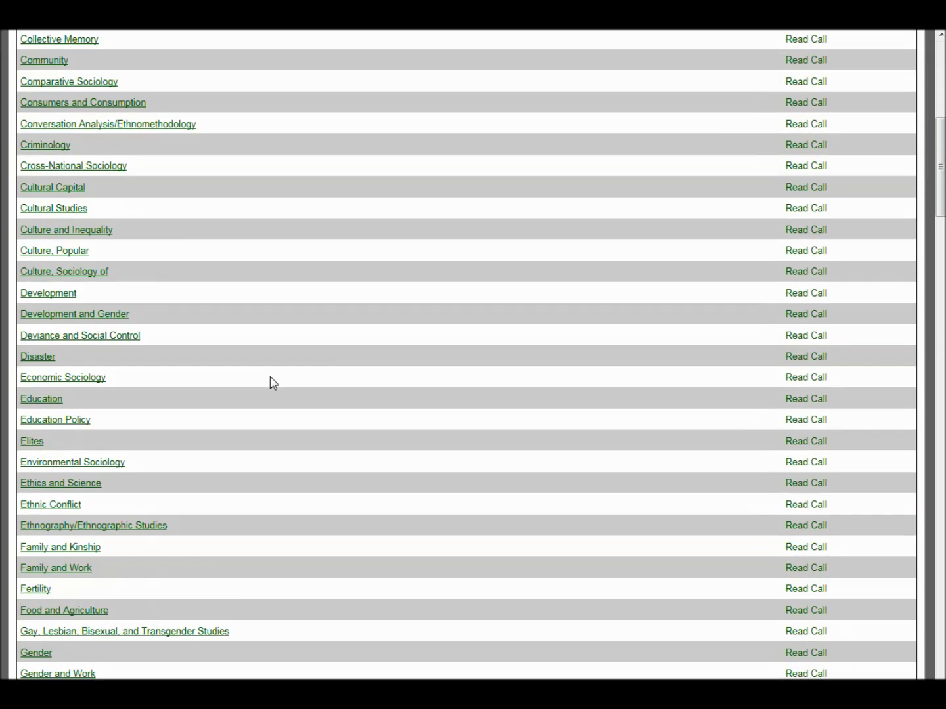
scroll(273, 383, down, 11)
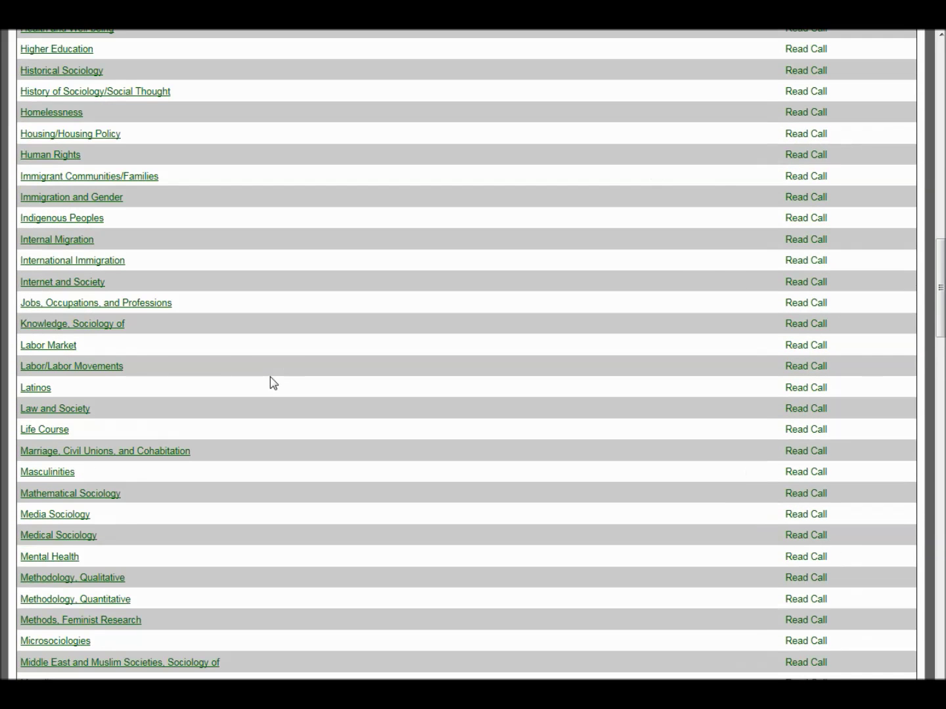
scroll(273, 384, down, 18)
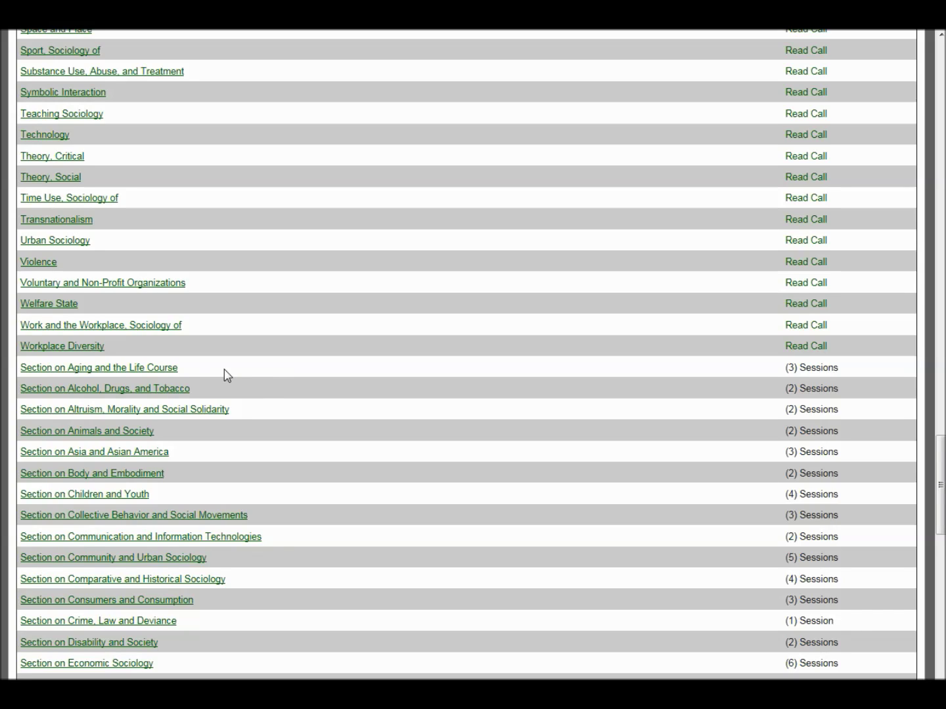
click(172, 374)
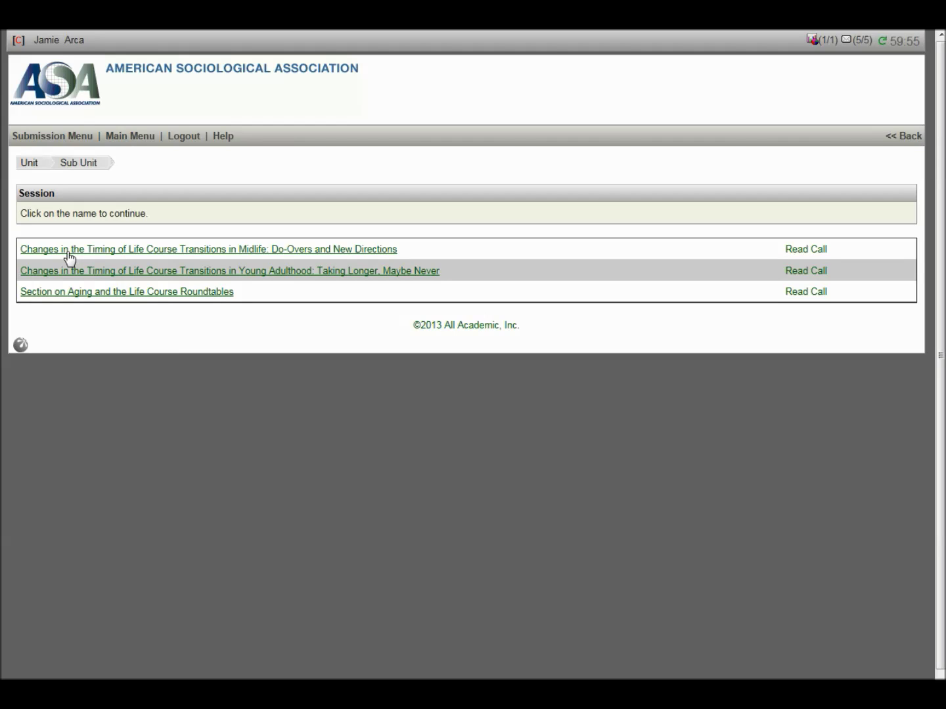
- Choose the midlife life-course transitions session for the proposal
click(70, 253)
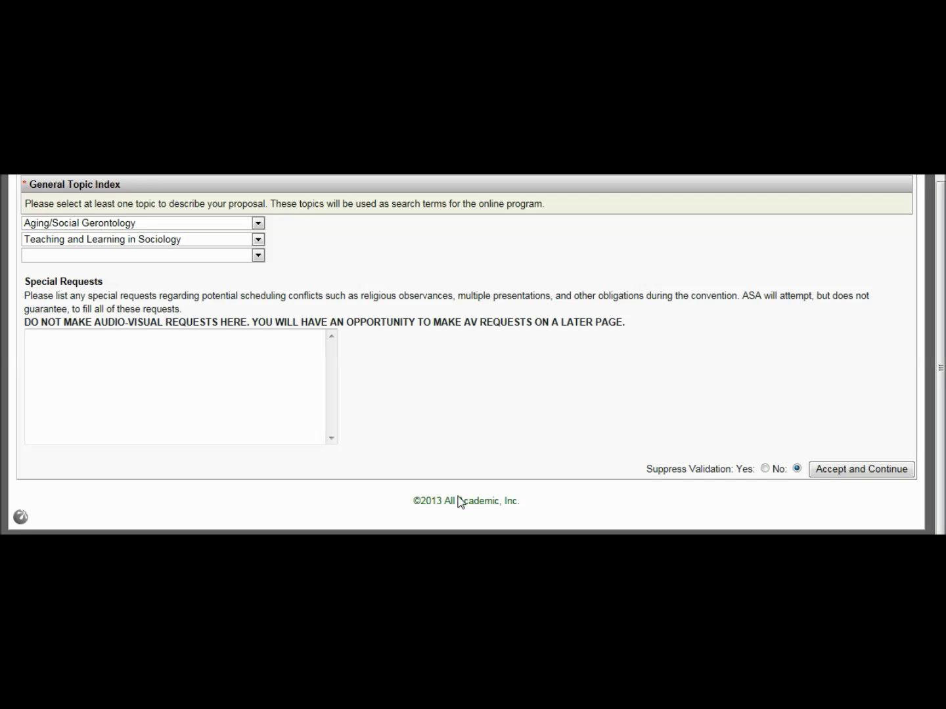
click(257, 226)
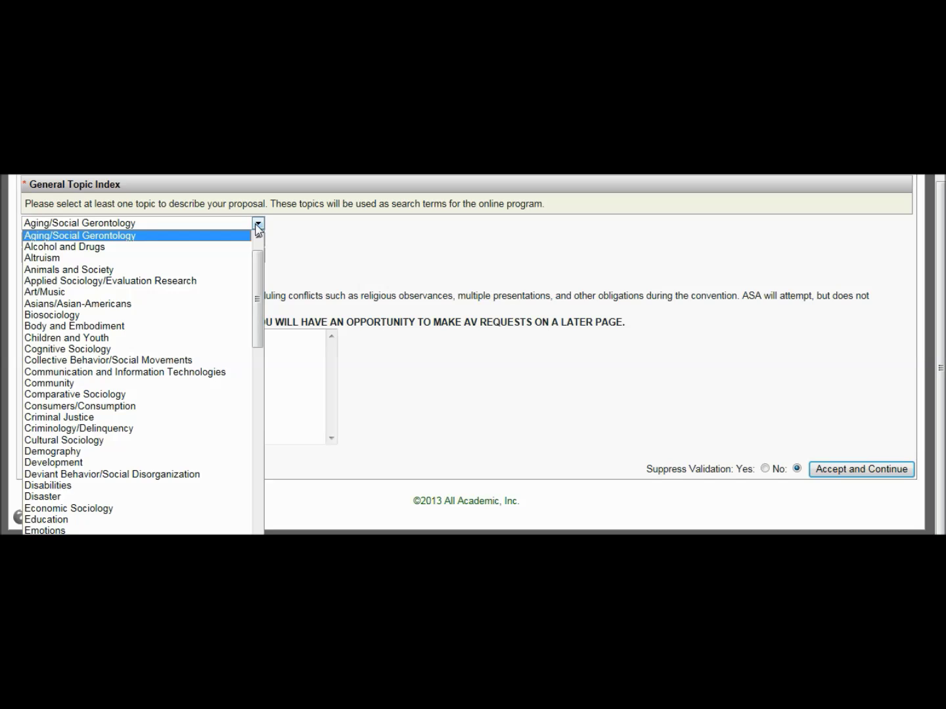
click(258, 225)
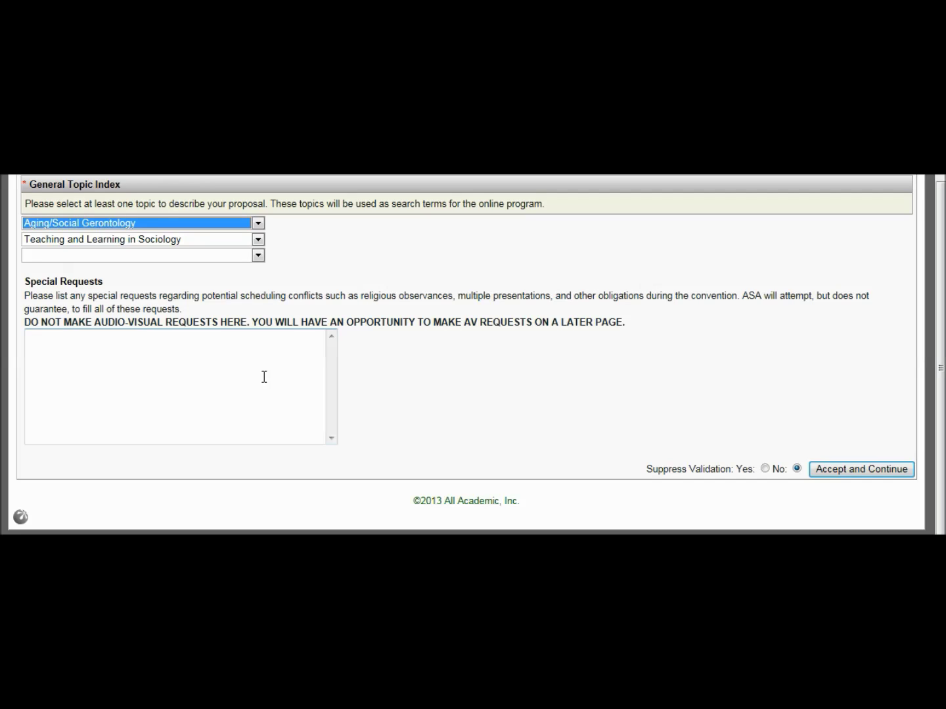
- Accept the proposal details, search for the co-author's last name, and begin adding an unlisted author
click(866, 470)
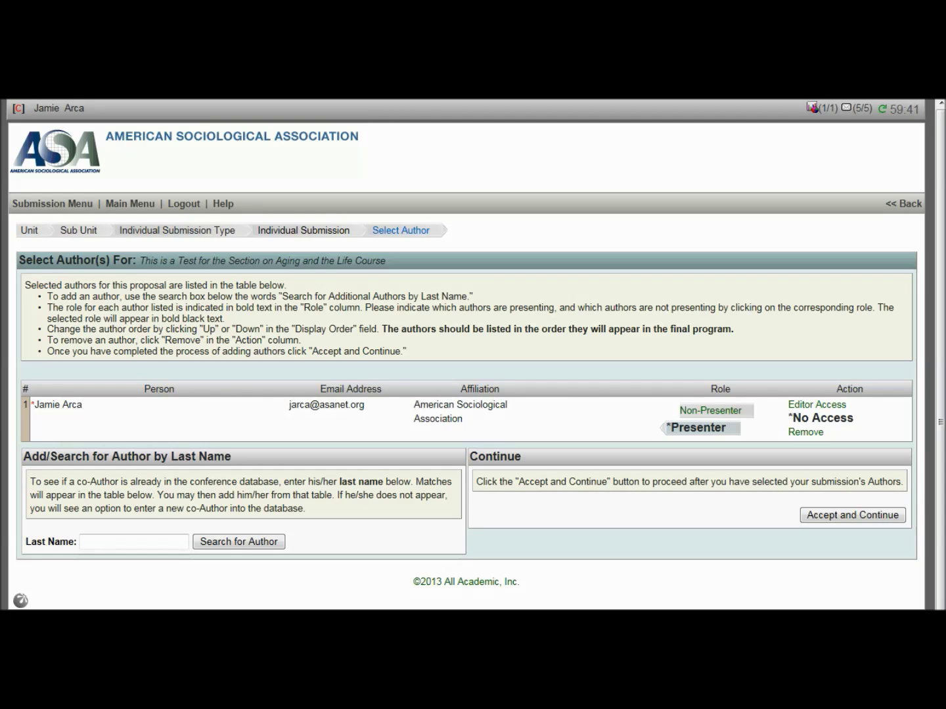
click(165, 541)
text(Morris)
click(228, 542)
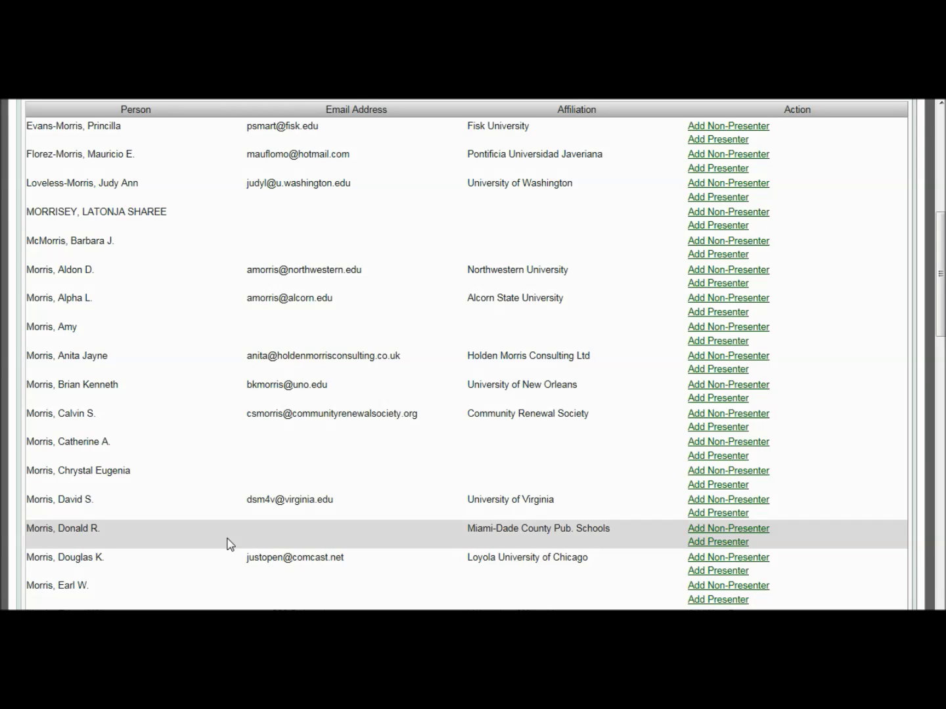
scroll(247, 535, down, 6)
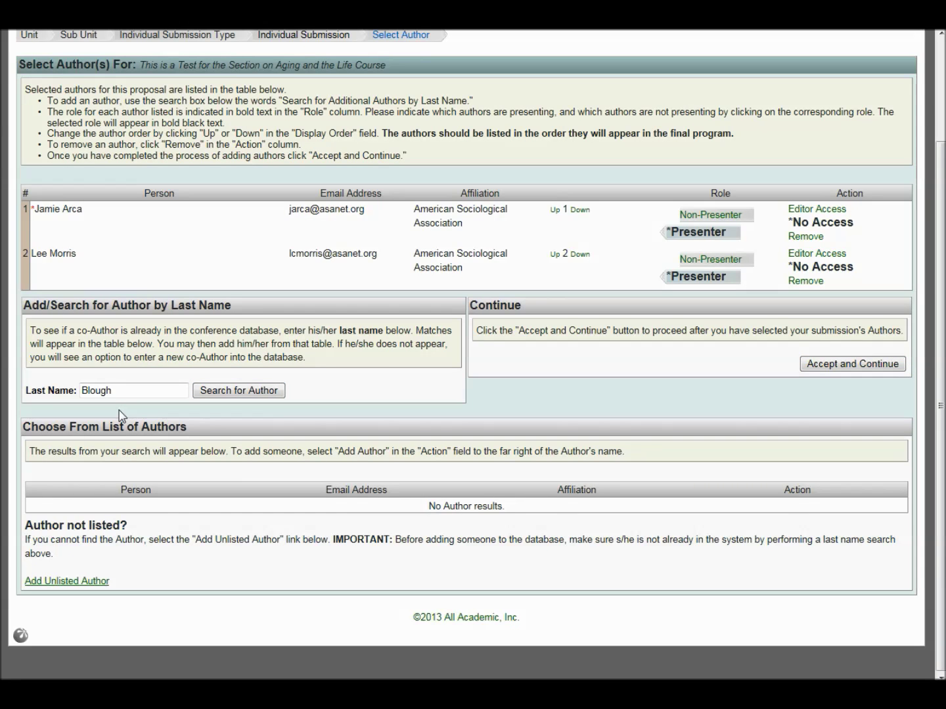
click(76, 583)
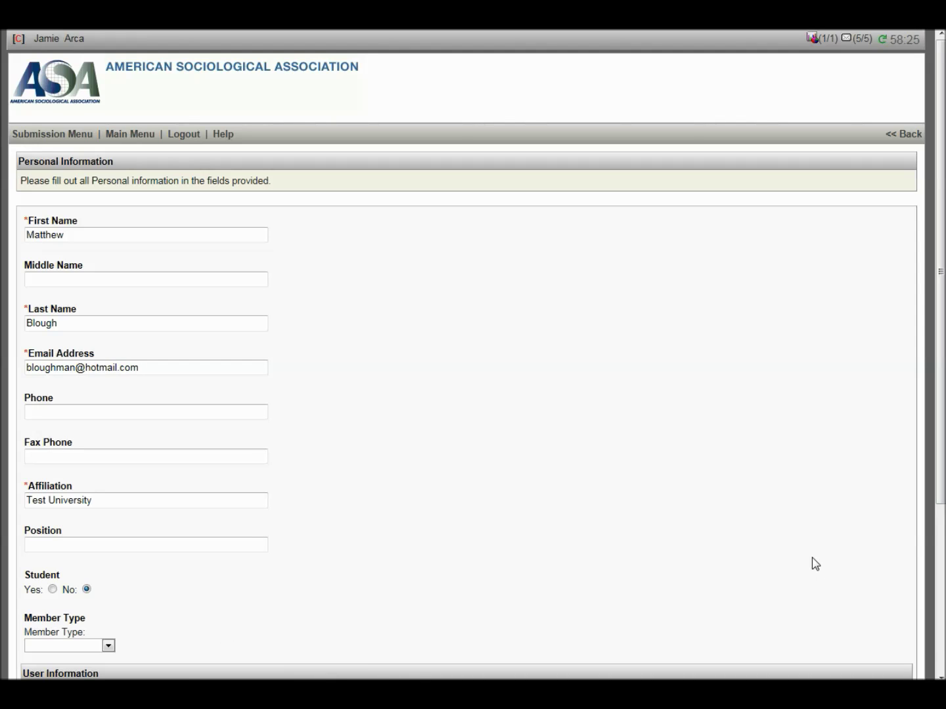
- Save the new Test University co-author's details with Accept and Continue
scroll(814, 564, down, 3)
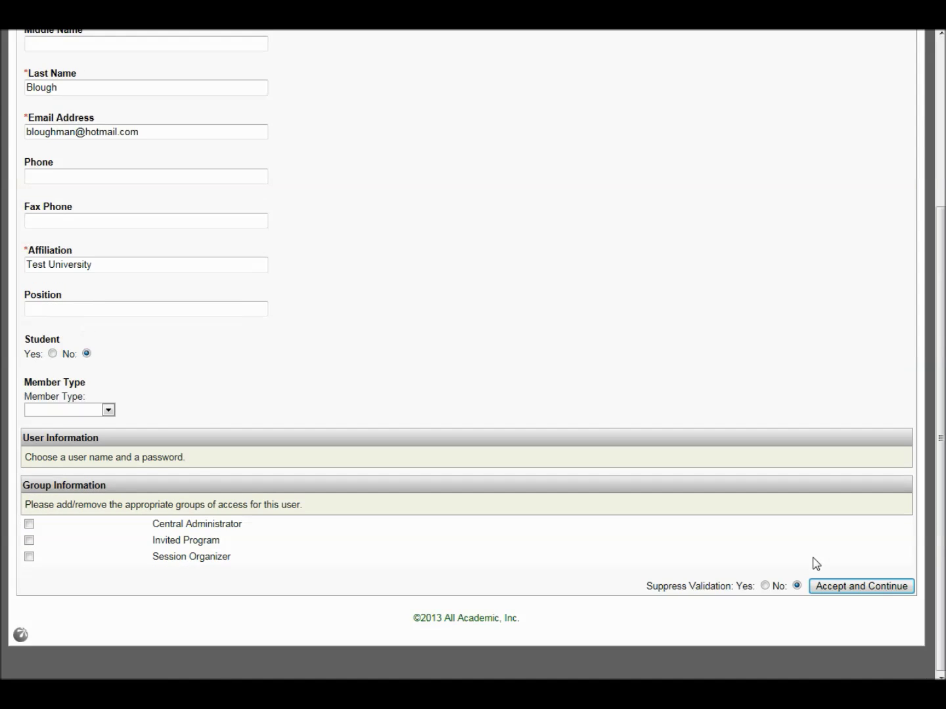
click(875, 590)
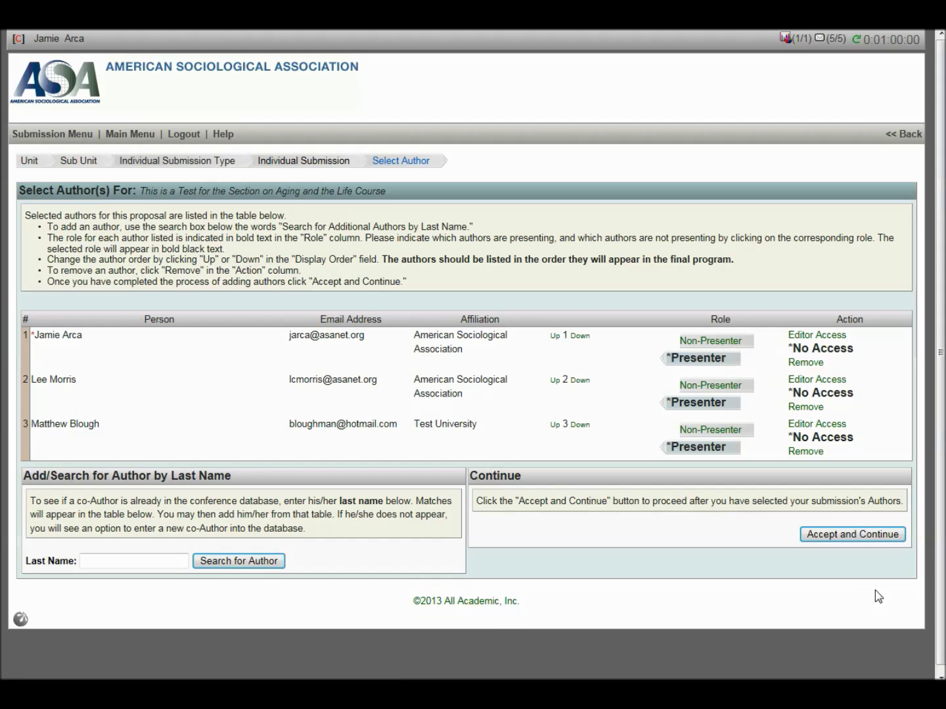
- Make the third author a Non-Presenter and accept the author list
click(724, 431)
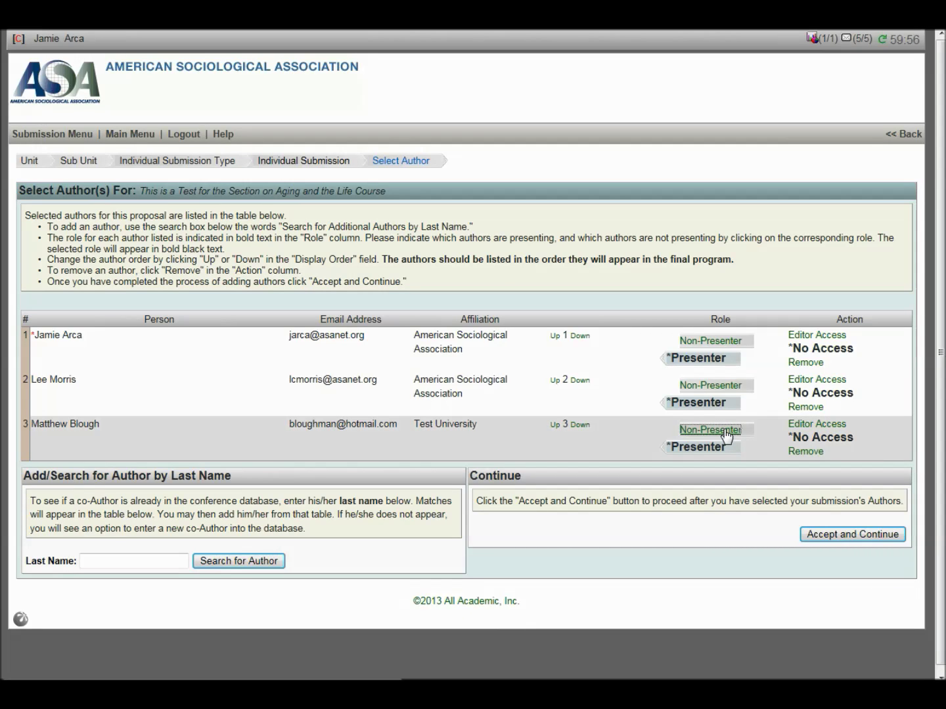
click(826, 537)
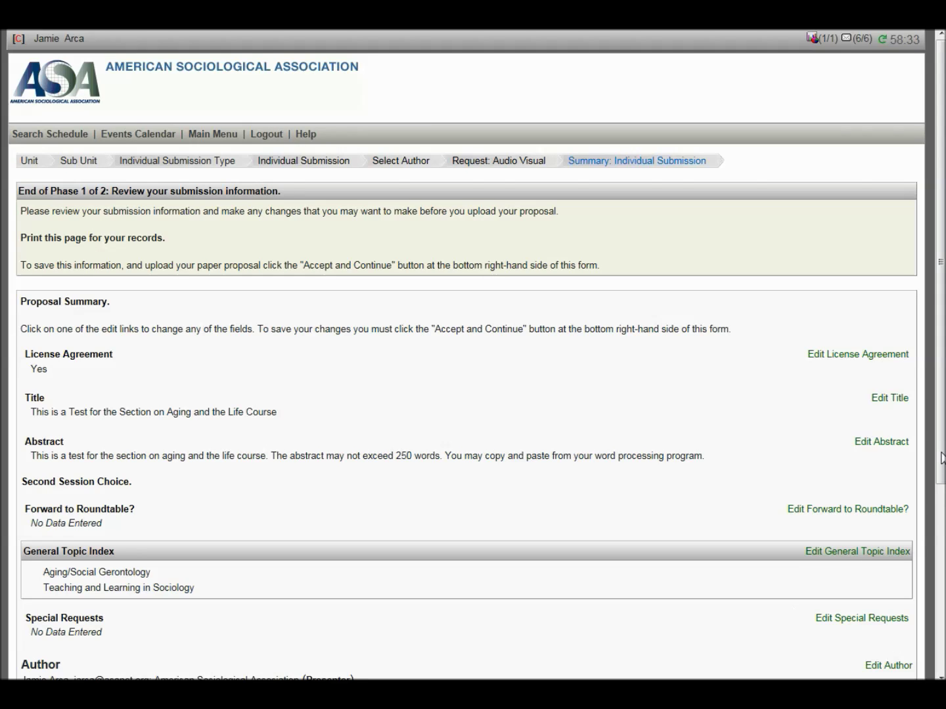
- Go from the bottom of the Phase 1 summary to the Upload Paper page
scroll(941, 458, down, 5)
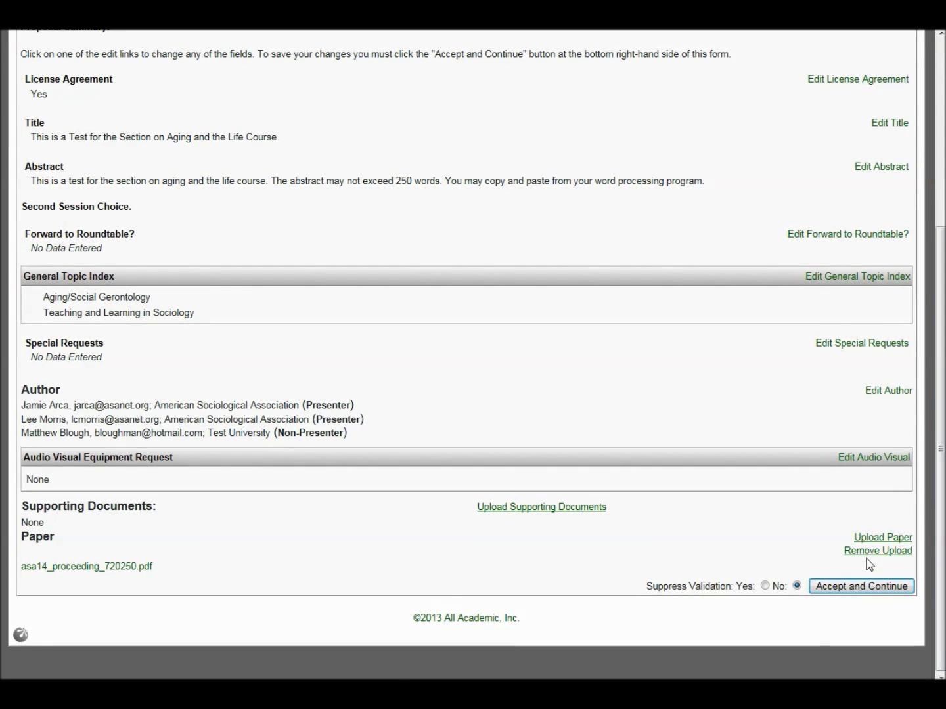
click(870, 540)
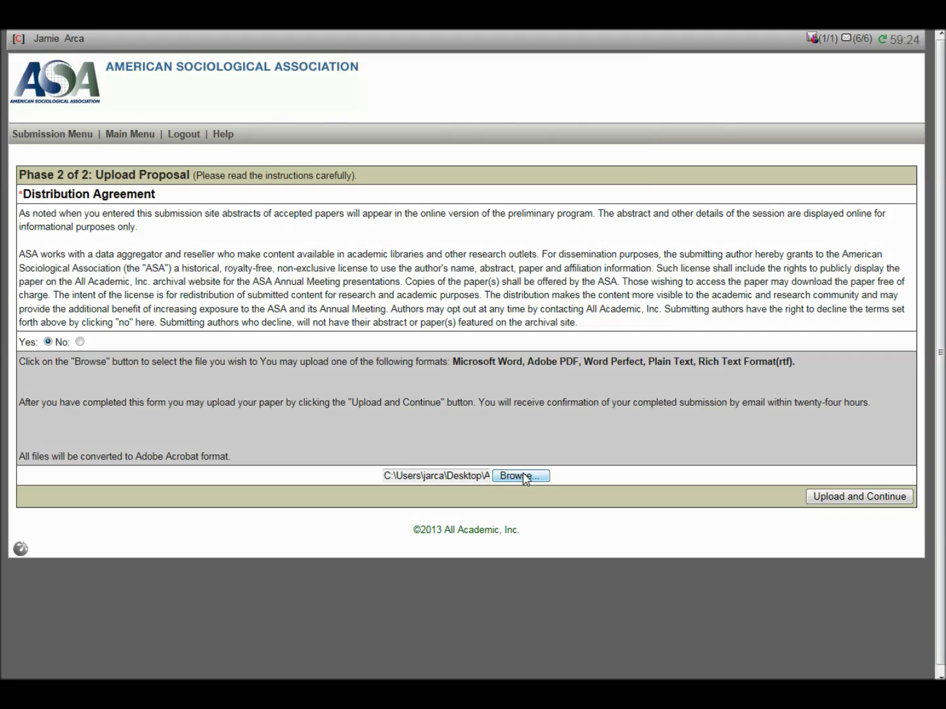
- Upload the Annual Meeting Session Organizer Manual PDF and finish the submission
click(523, 476)
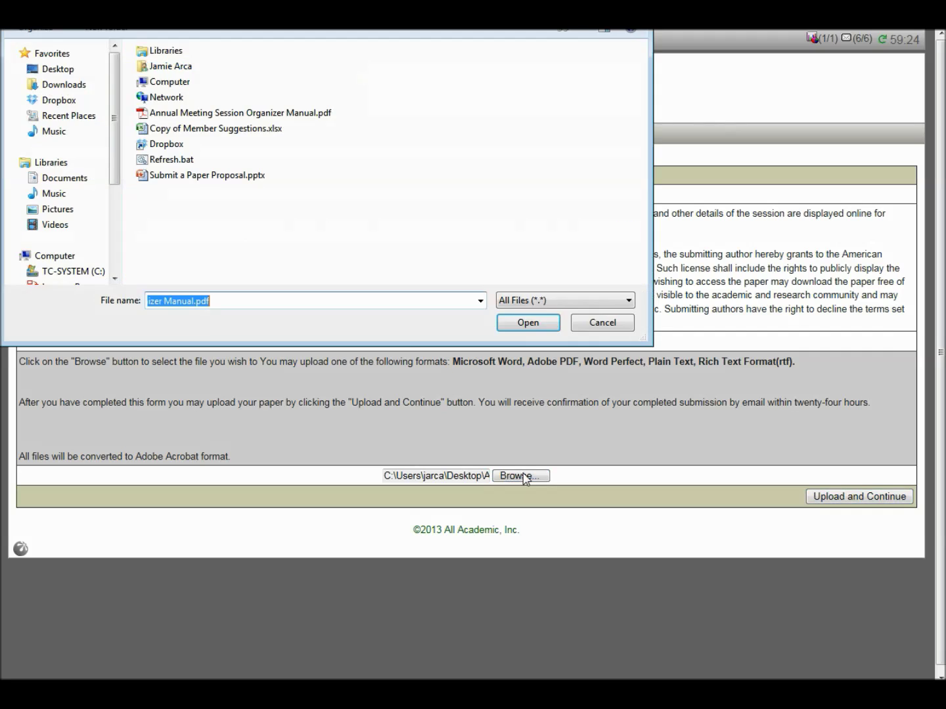
click(228, 118)
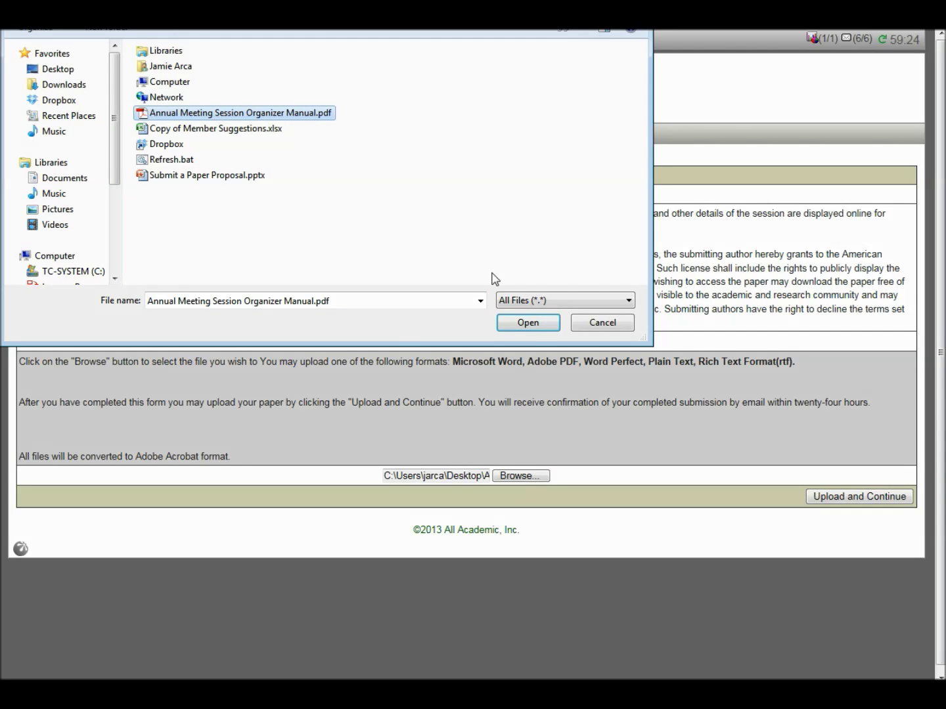
click(529, 325)
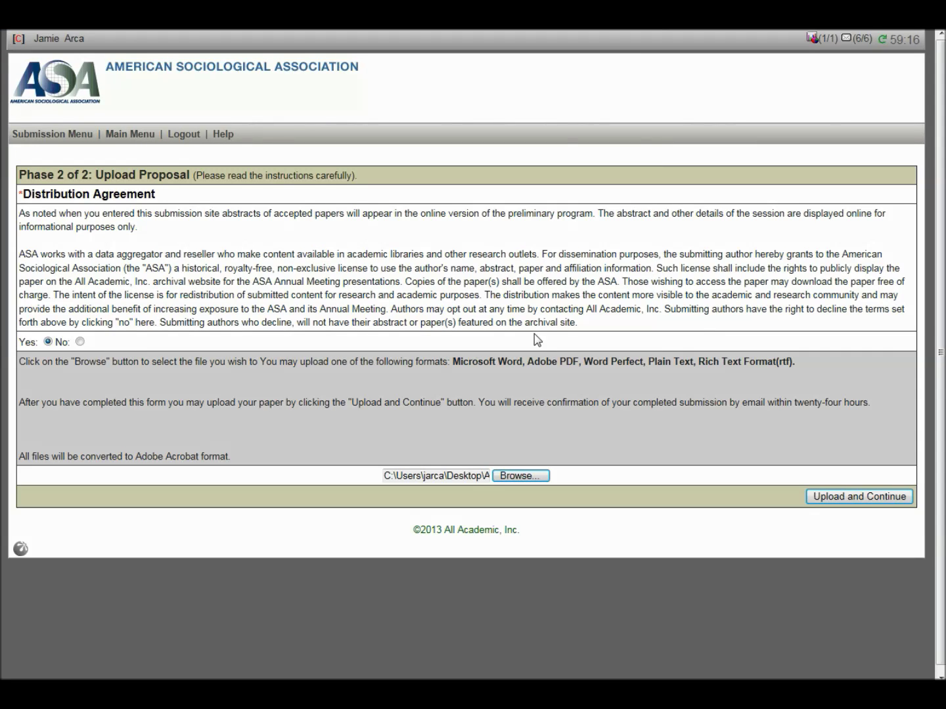
click(873, 498)
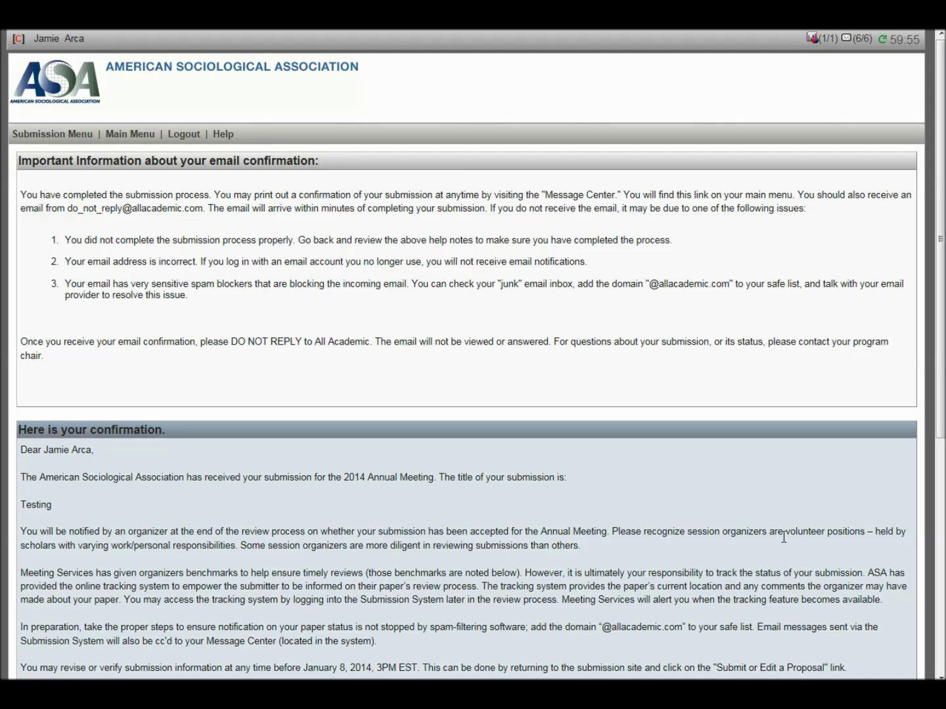
- Open the Message Center inbox to find the Nov 08, 2013 ASA Submission Confirmation
scroll(783, 537, down, 5)
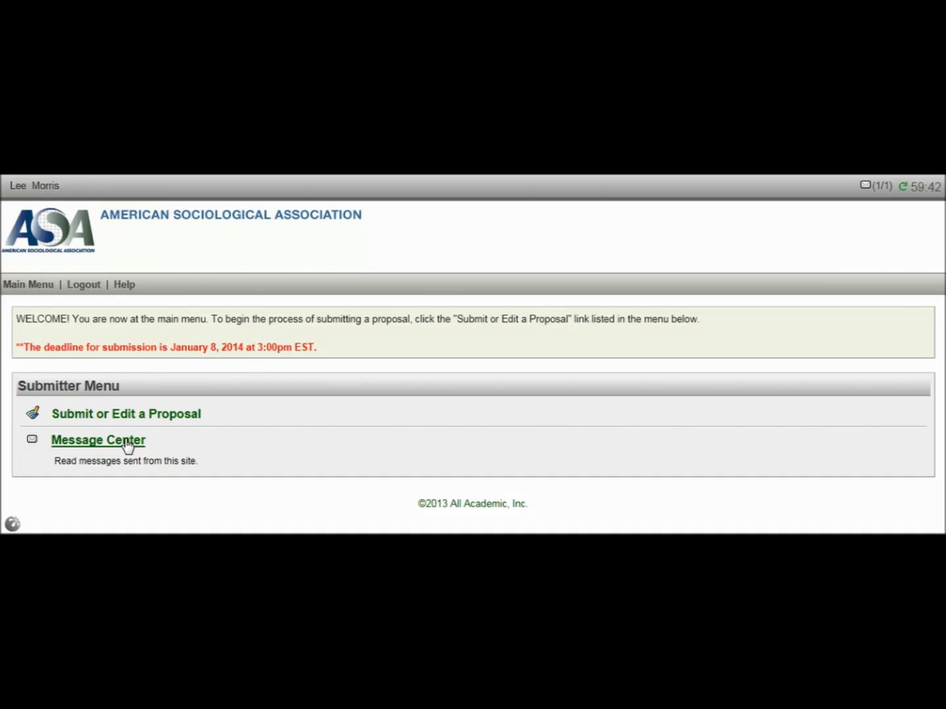
click(127, 442)
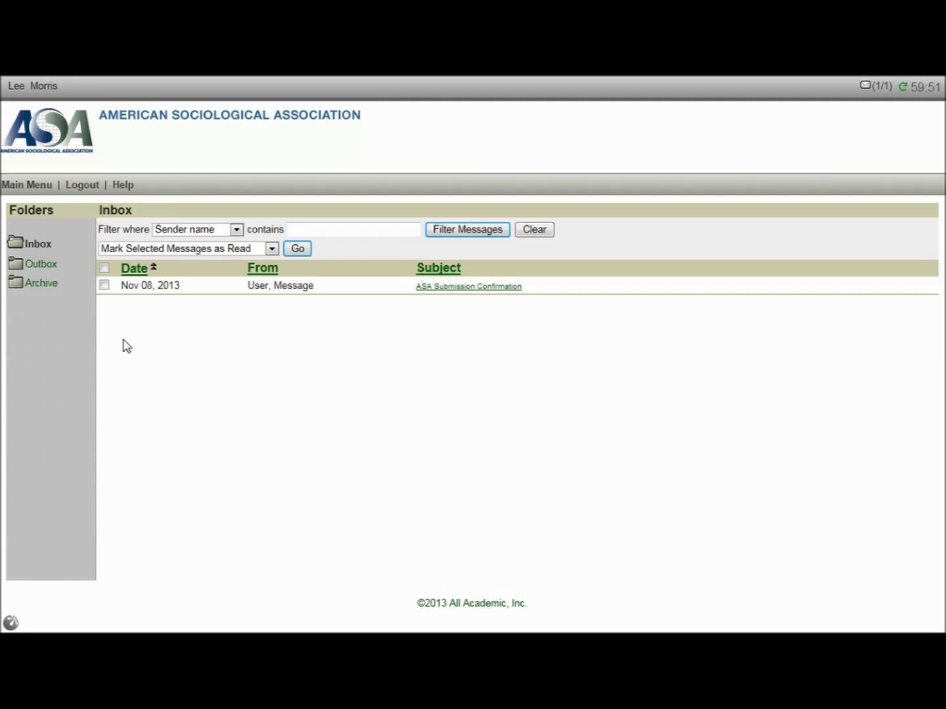